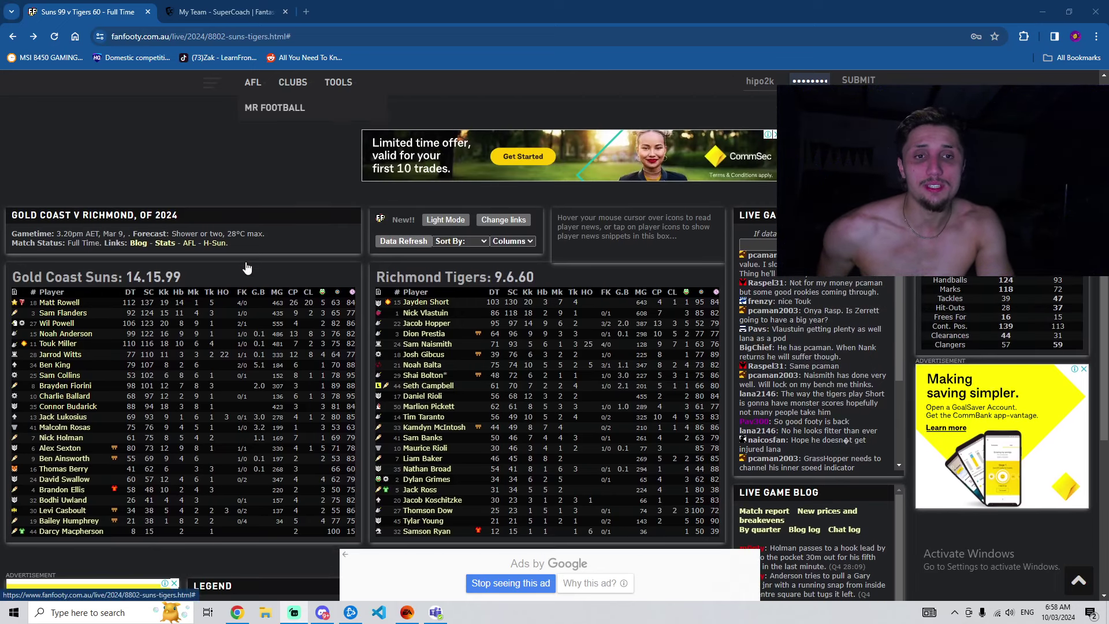
scroll(247, 267, "up", 2)
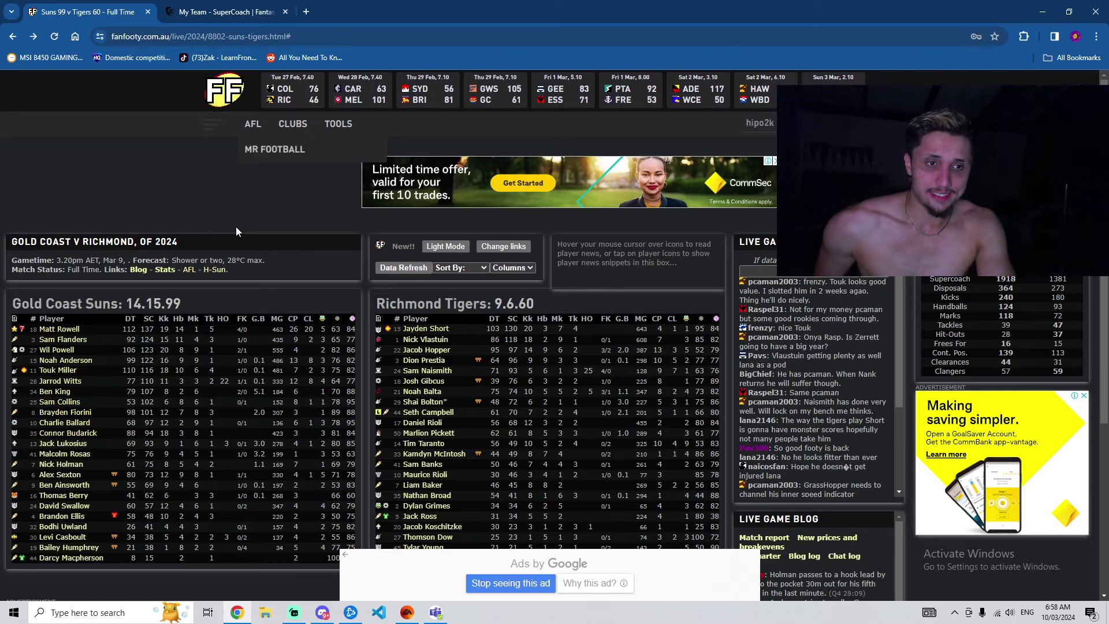
scroll(250, 250, "down", 2)
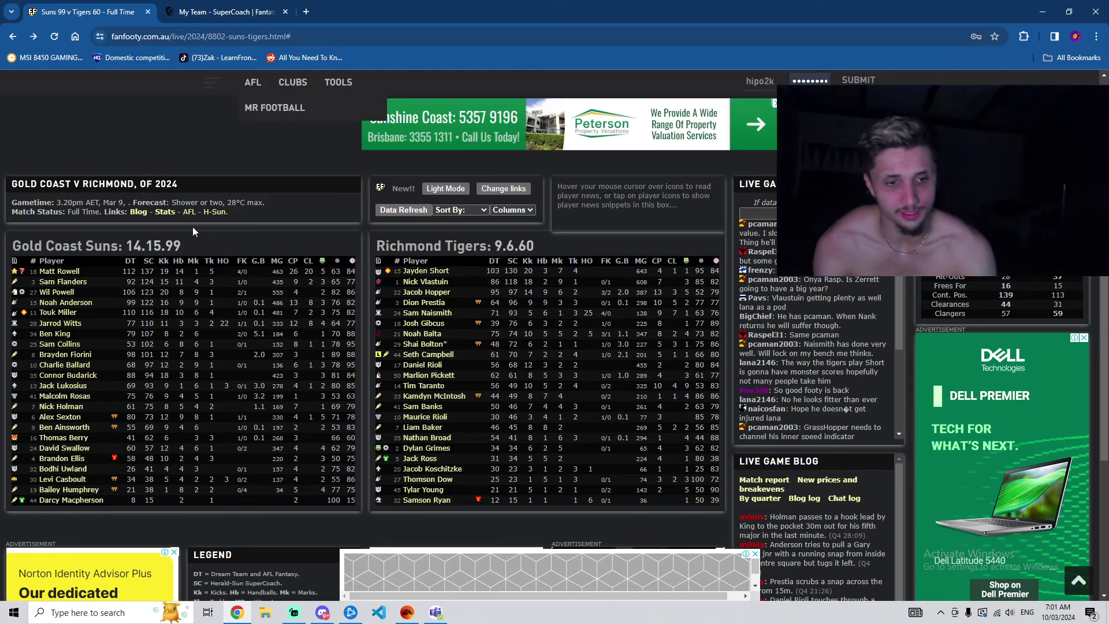
scroll(417, 235, "up", 2)
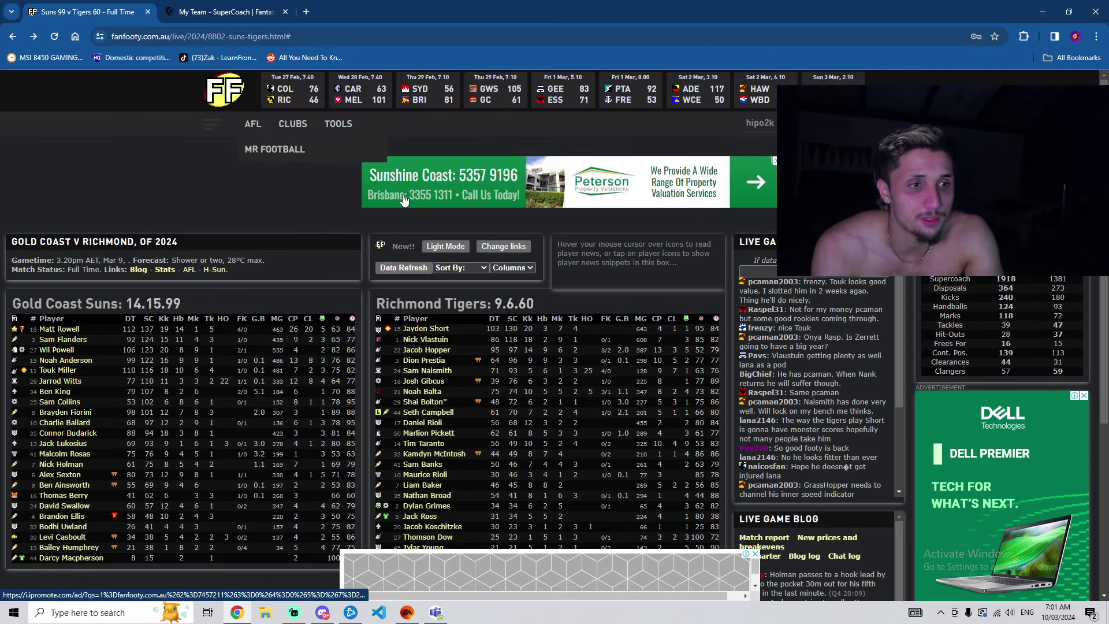
- Open the FanFooty homepage in a new tab via the FF logo and switch to it
right_click(225, 87)
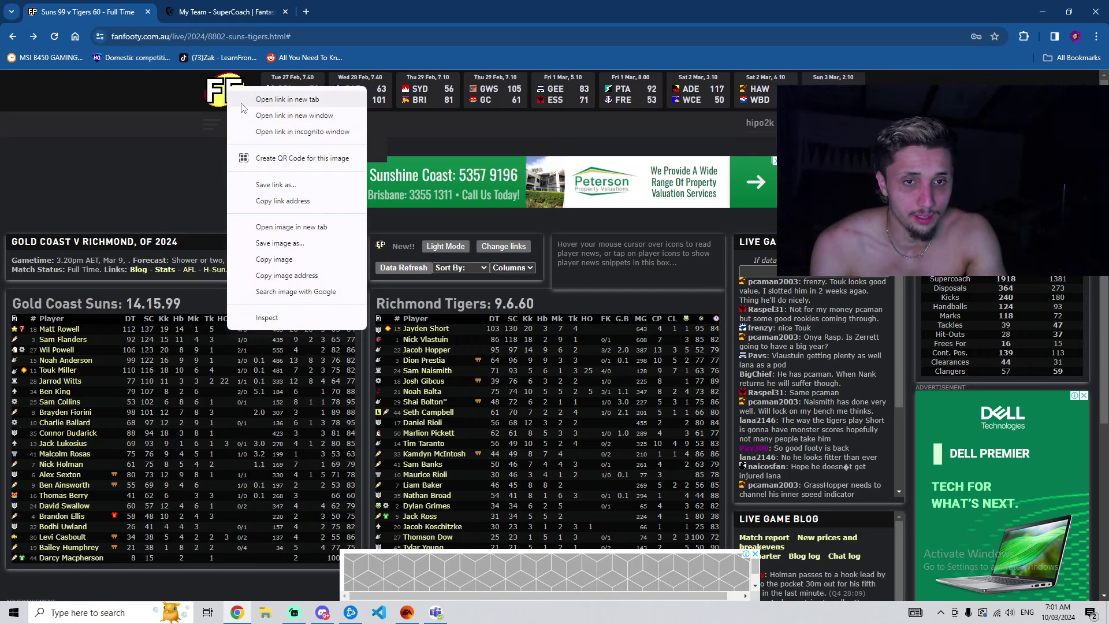
left_click(286, 94)
left_click(220, 13)
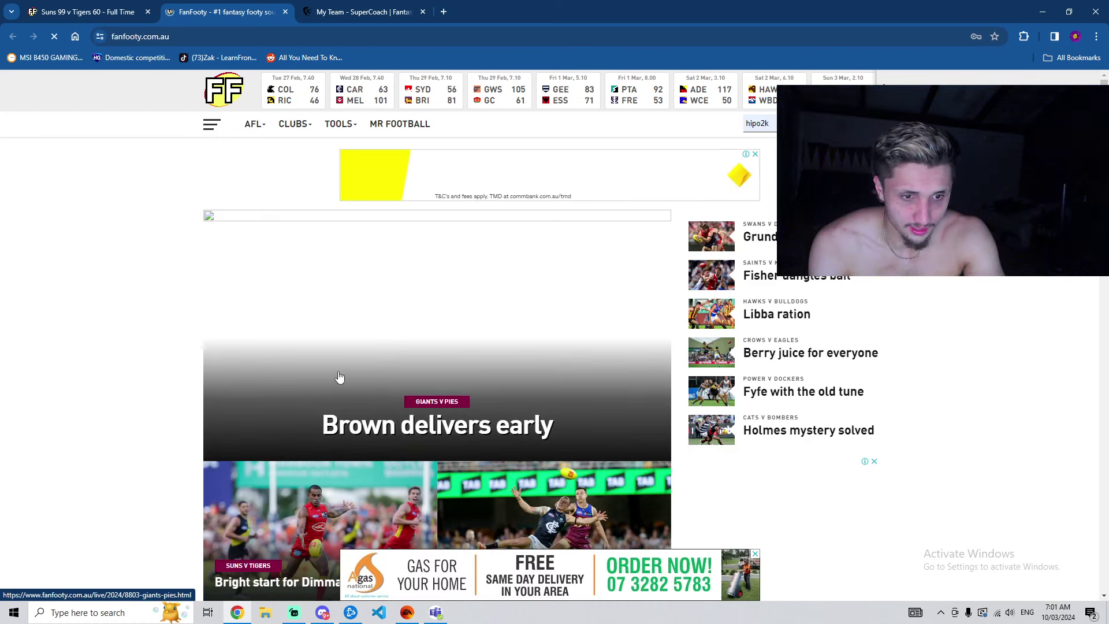
- After two Giants v Pies 404 errors, reach the Giants v Magpies live match stats page
left_click(339, 376)
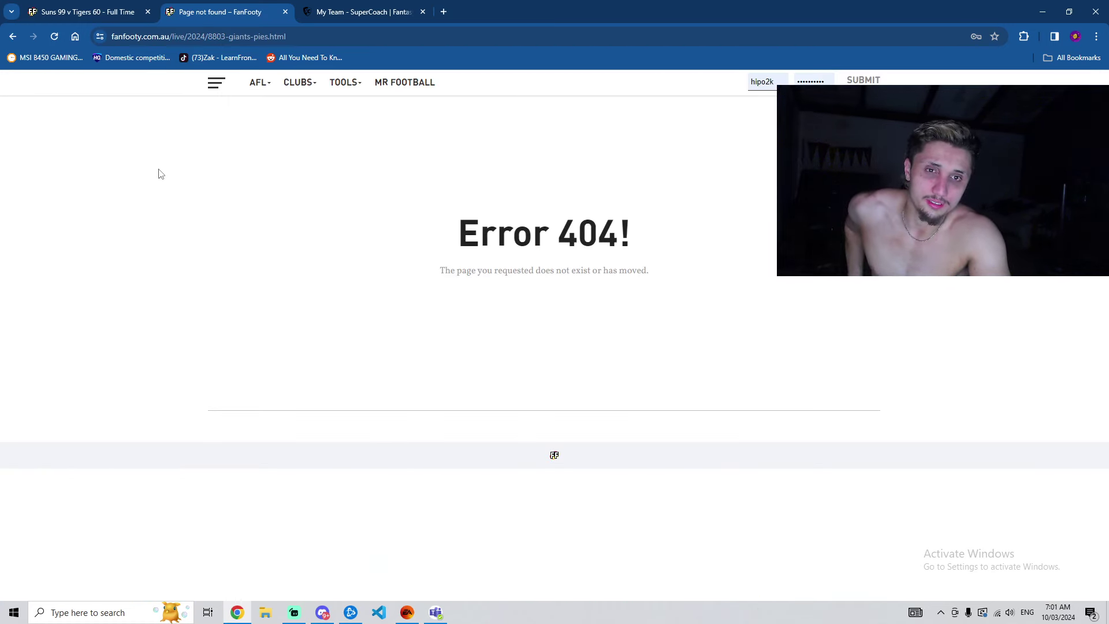
key("alt+Left")
left_click(362, 335)
key("alt+Left")
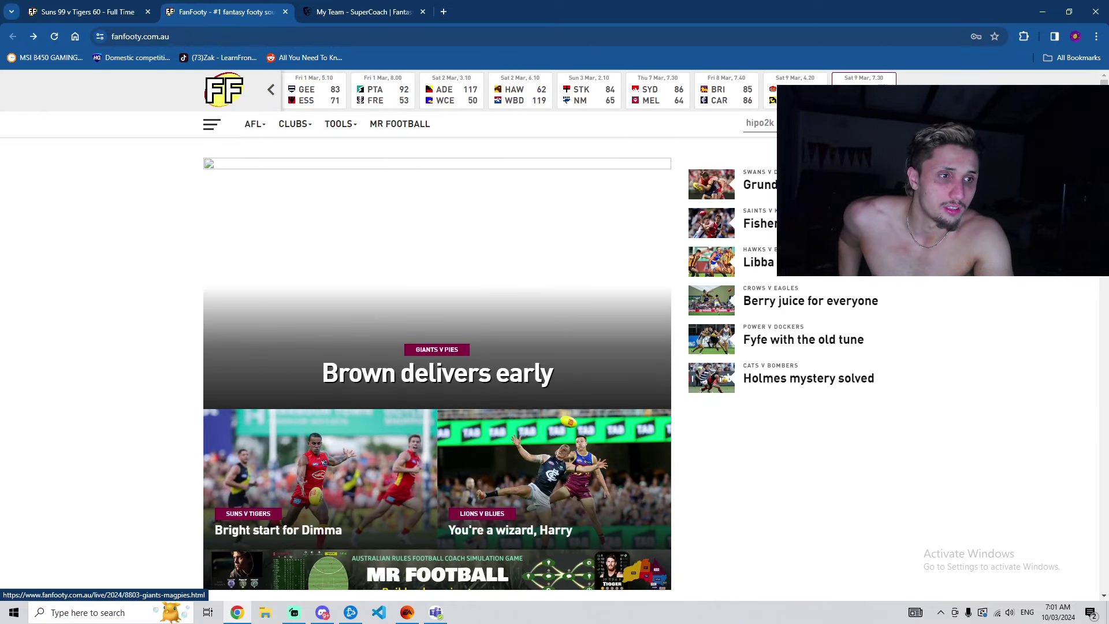
left_click(780, 94)
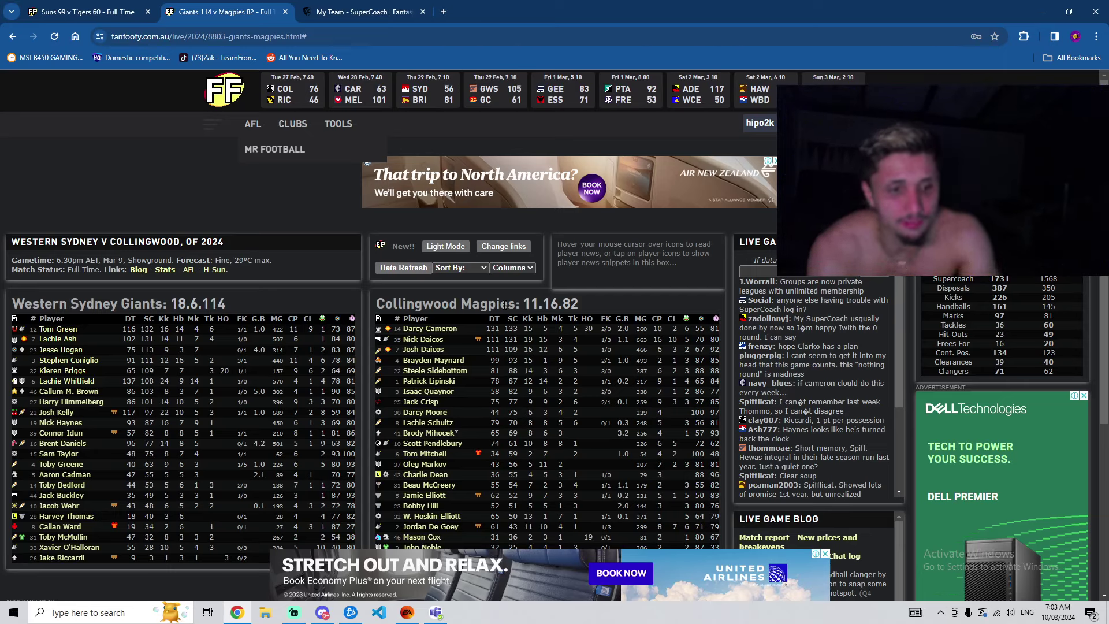
scroll(599, 346, "down", 2)
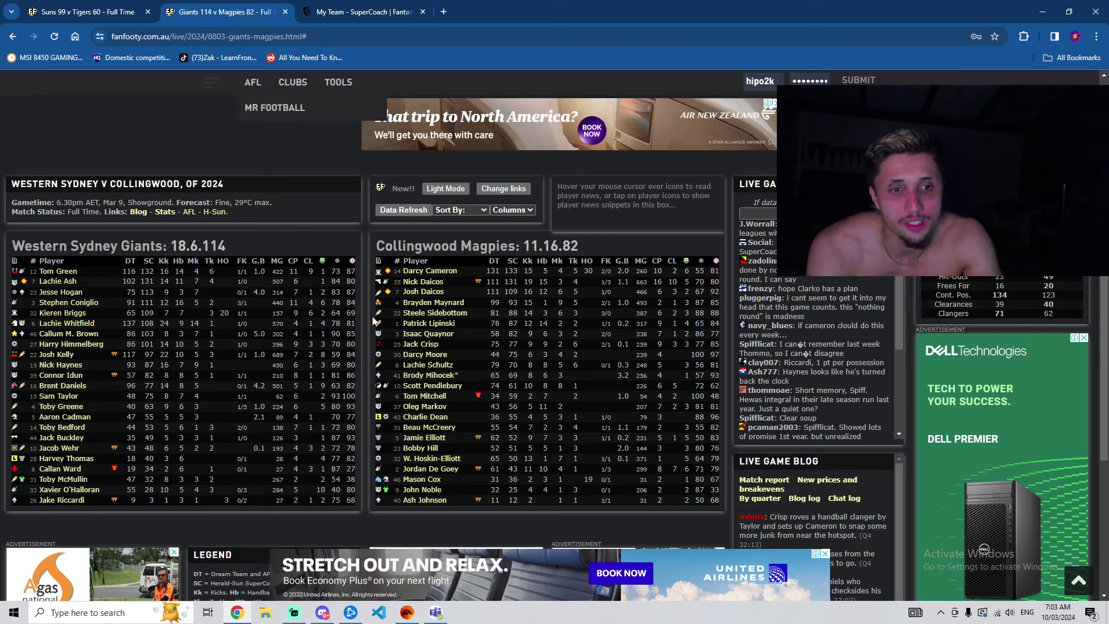
- Show the SuperCoach My Team field view with the squad, $5,000 salary and 40 trades left
left_click(342, 14)
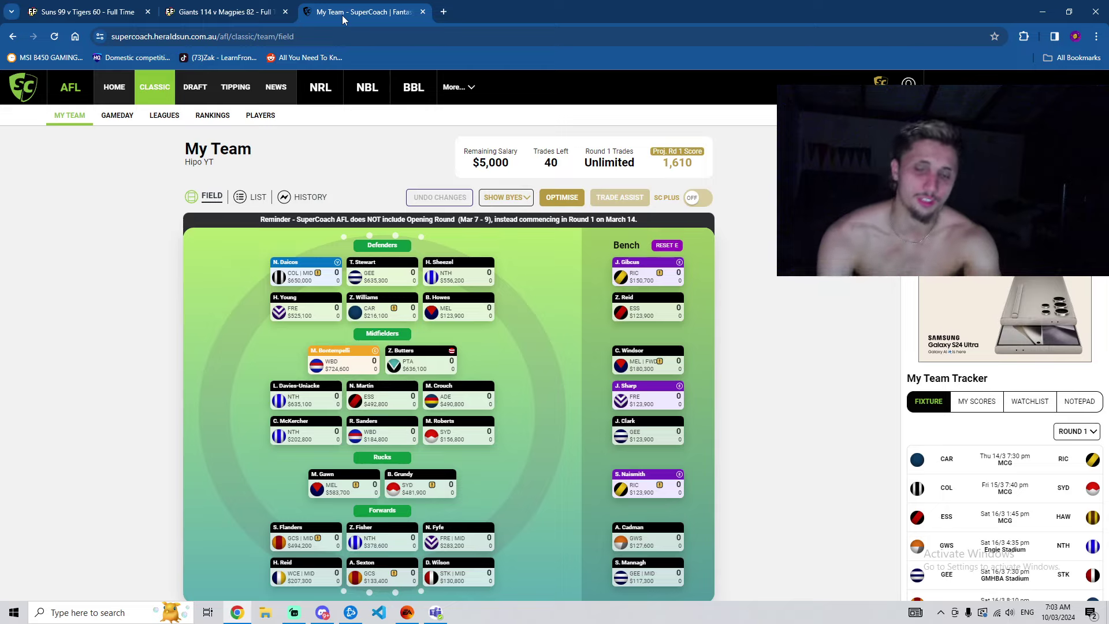